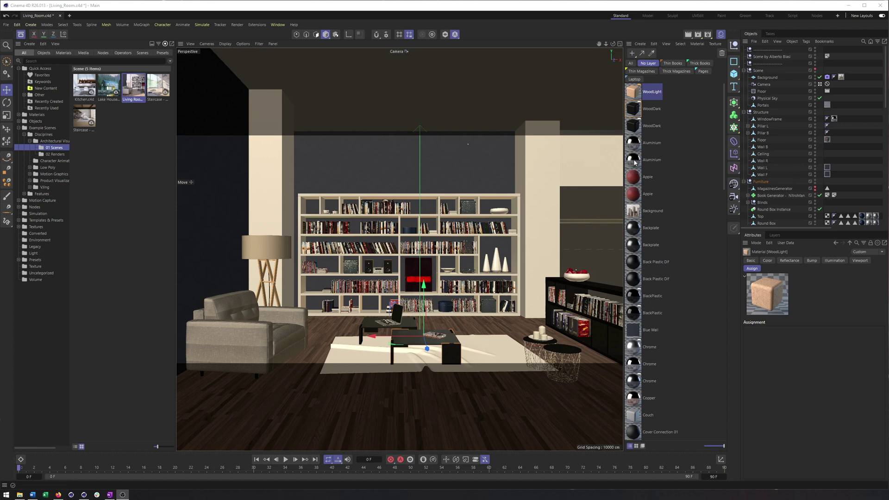
Open the file settings in the preferences and enable auto-save
{"action": "left_click", "coordinate": [18, 25]}
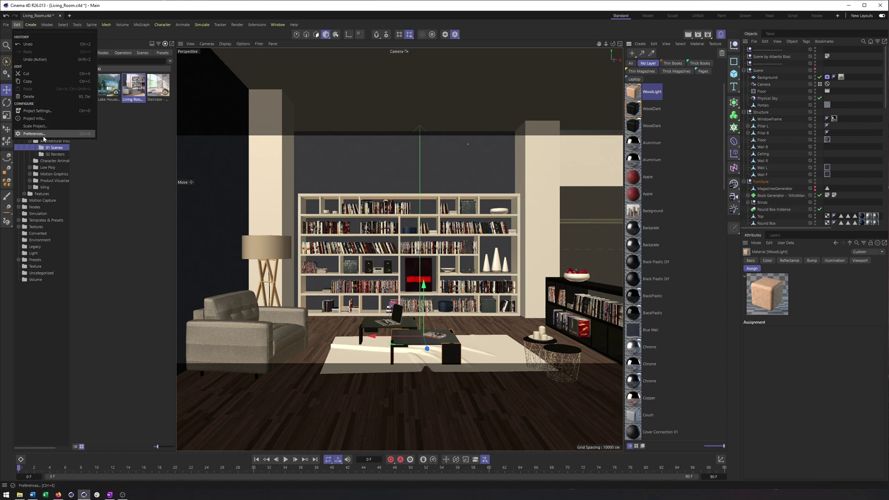
{"action": "left_click", "coordinate": [44, 137]}
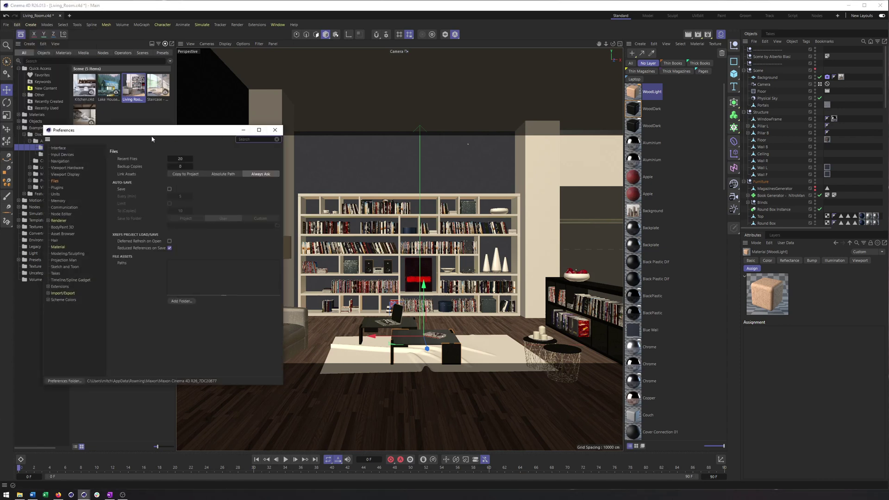
{"action": "left_click", "coordinate": [210, 143]}
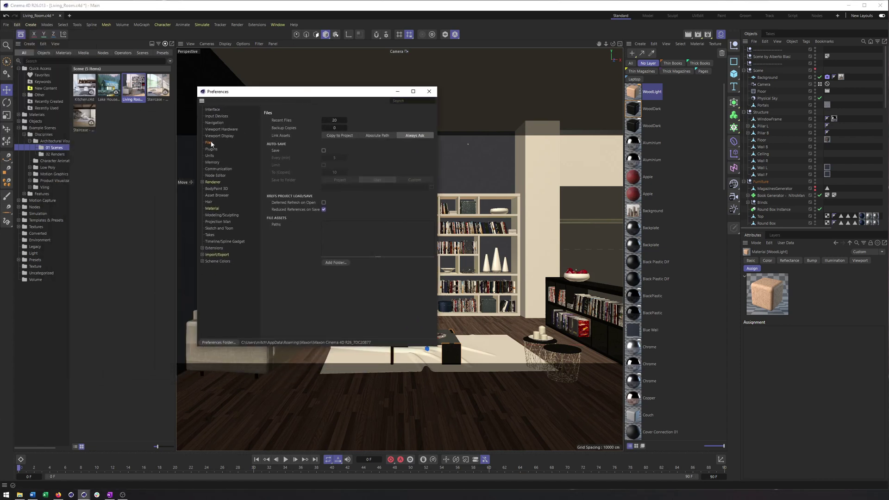
{"action": "left_click", "coordinate": [323, 151]}
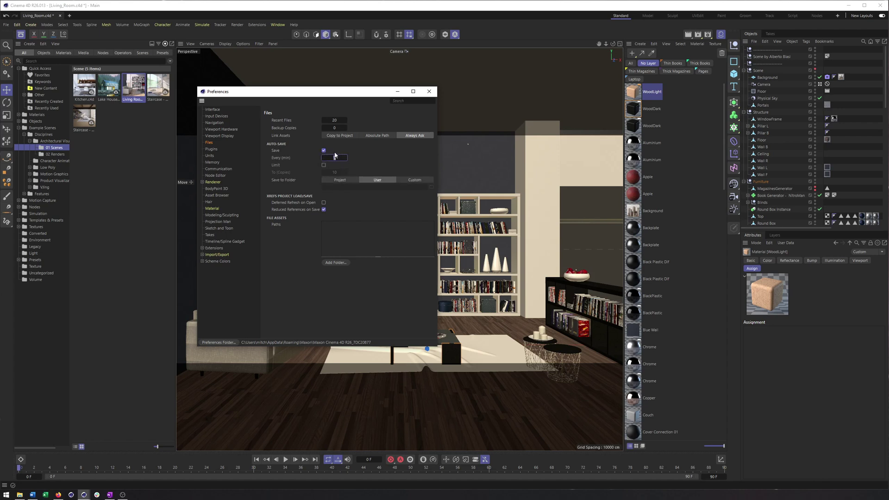
Set auto-save to run every 15 minutes, limit it to 5 copies, and close the preferences
{"action": "left_click", "coordinate": [324, 166]}
{"action": "left_click", "coordinate": [334, 158]}
{"action": "type", "text": "15"}
{"action": "left_click", "coordinate": [335, 171]}
{"action": "type", "text": "5"}
{"action": "left_click", "coordinate": [280, 147]}
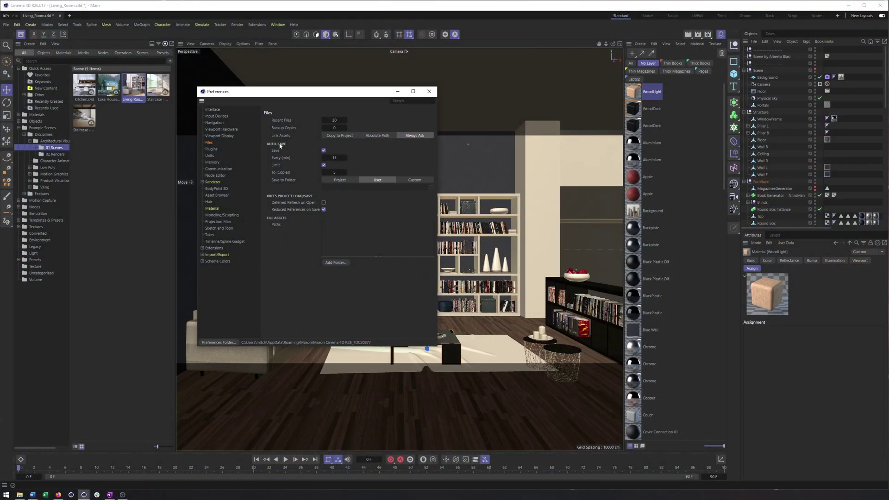
{"action": "left_click", "coordinate": [429, 91]}
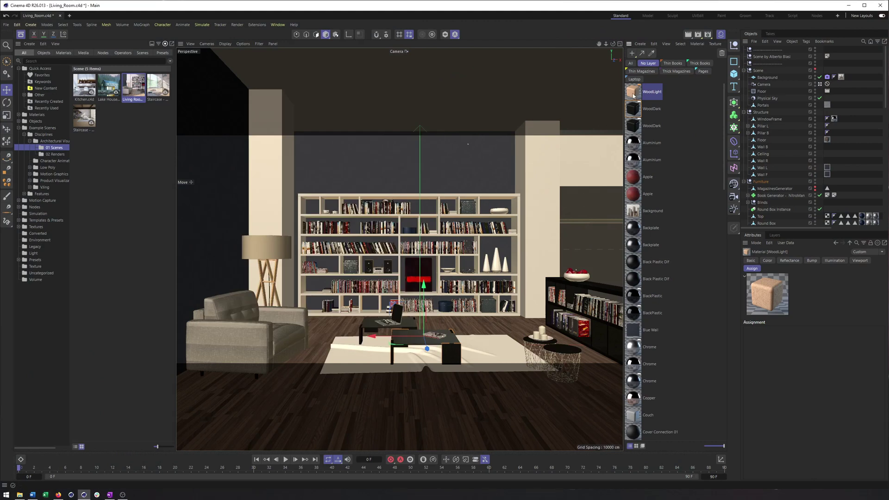
Try replacing the assigned WoodDark material with WoodLight and inspect one of the resulting material assignments
{"action": "left_click", "coordinate": [640, 111]}
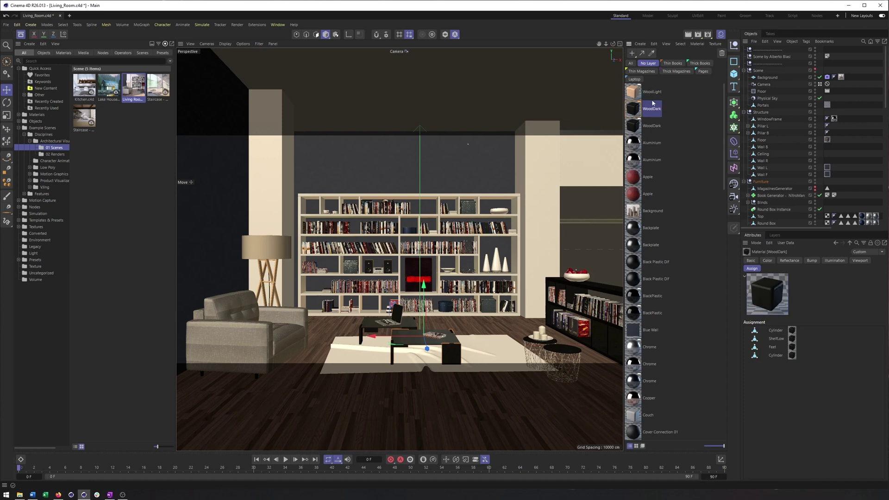
{"action": "left_click", "coordinate": [639, 95]}
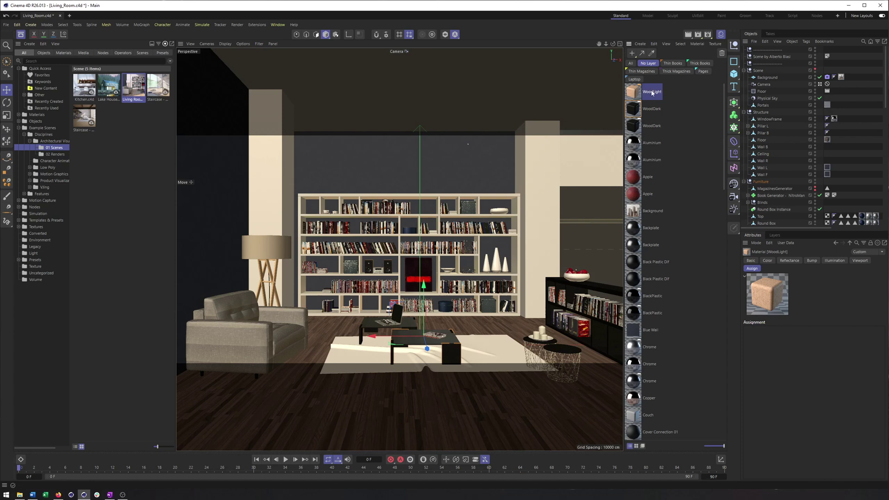
{"action": "left_click_drag", "start_coordinate": [635, 92], "coordinate": [637, 108]}
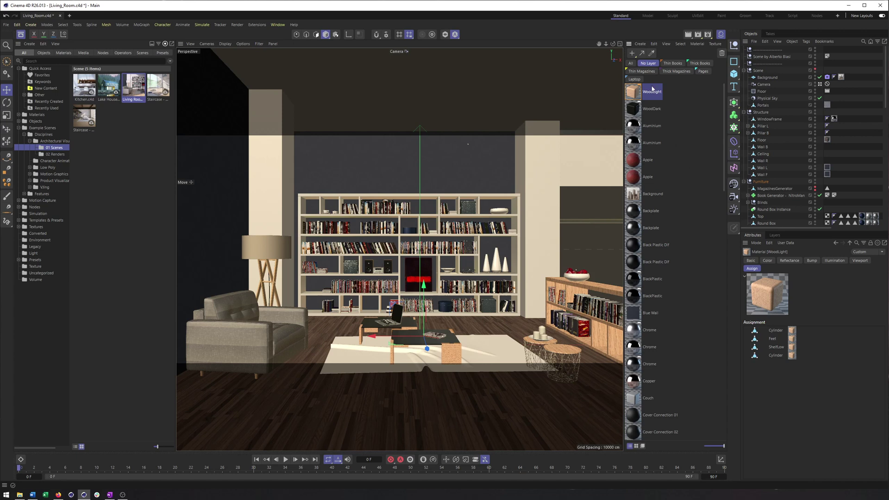
{"action": "double_click", "coordinate": [775, 330]}
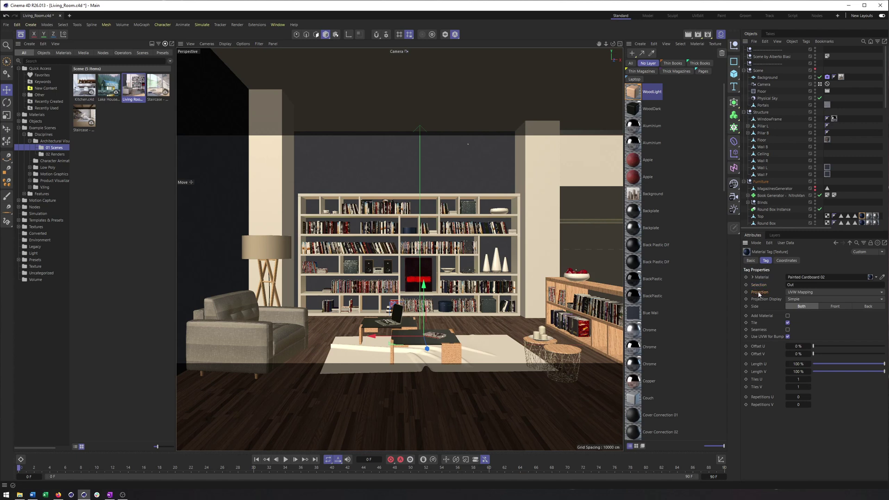
{"action": "left_click", "coordinate": [632, 91]}
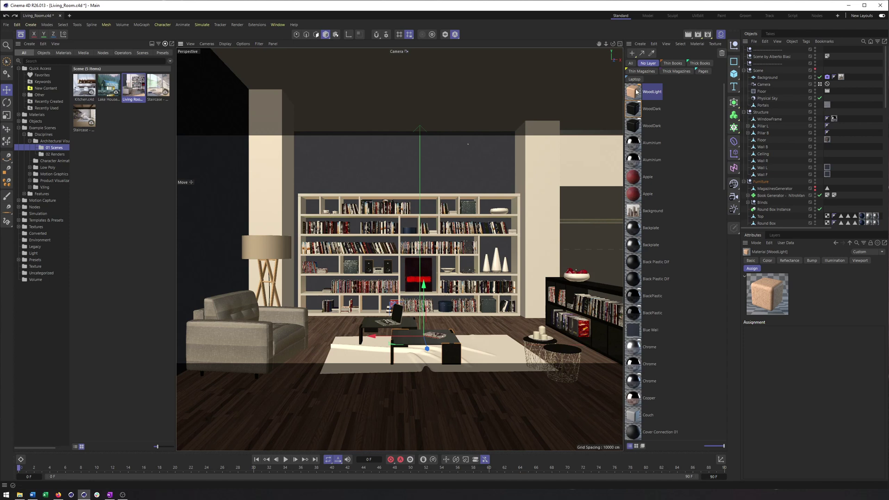
Replace the assigned WoodDark material with WoodLight on all the objects that use it
{"action": "left_click_drag", "start_coordinate": [633, 93], "coordinate": [636, 110]}
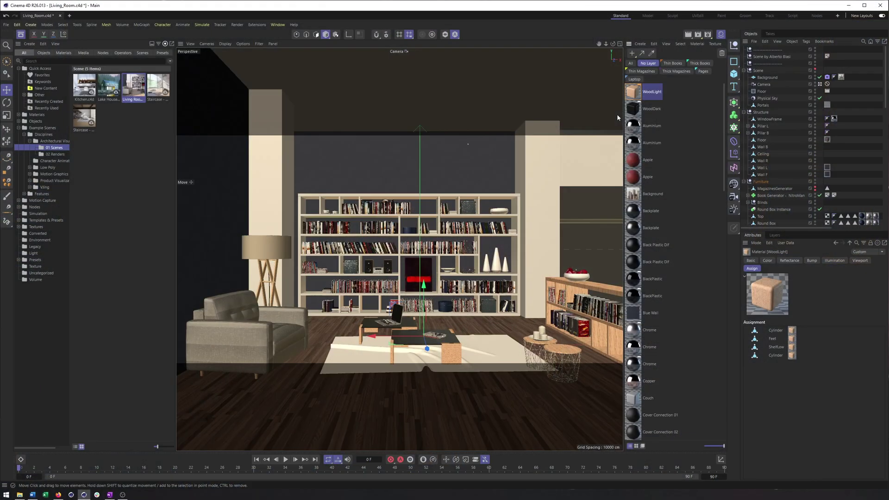
{"action": "left_click", "coordinate": [654, 44]}
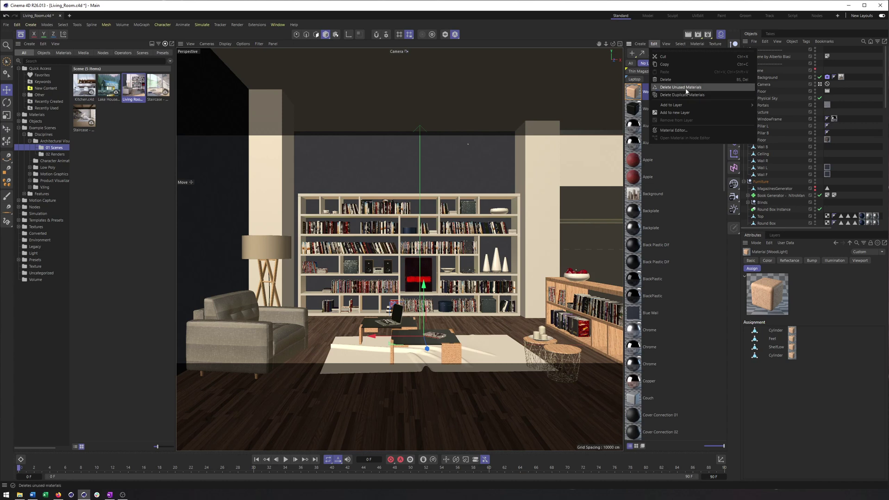
{"action": "left_click", "coordinate": [581, 27]}
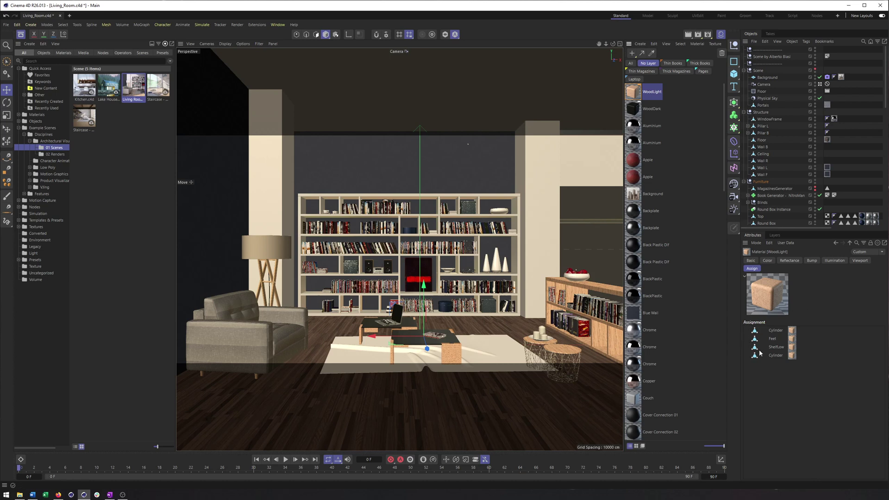
Check the assignments of the WoodDark and Aluminium materials, and delete all unused materials from the scene
{"action": "left_click", "coordinate": [634, 109]}
{"action": "left_click", "coordinate": [634, 126]}
{"action": "left_click", "coordinate": [634, 109]}
{"action": "left_click", "coordinate": [634, 126]}
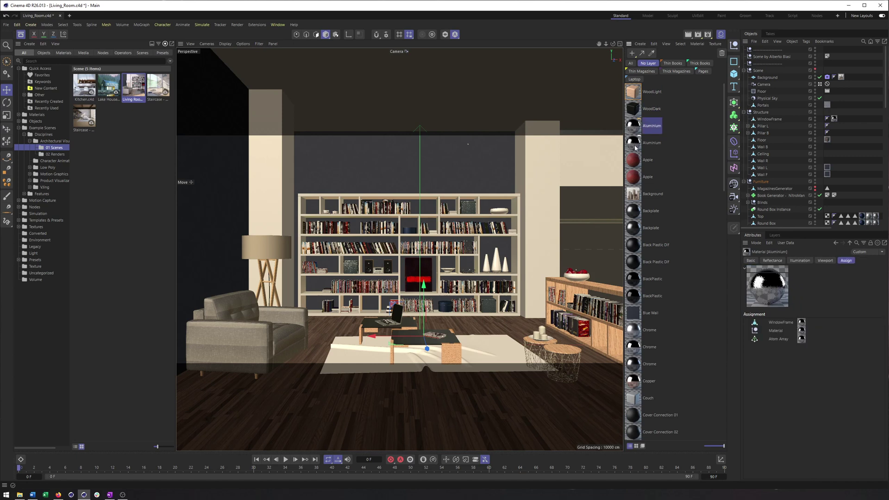
{"action": "left_click", "coordinate": [635, 145]}
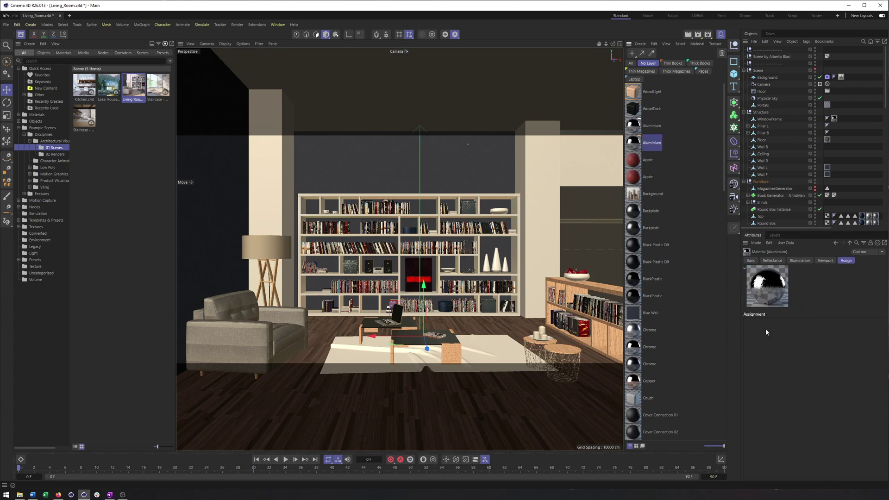
{"action": "left_click", "coordinate": [654, 43]}
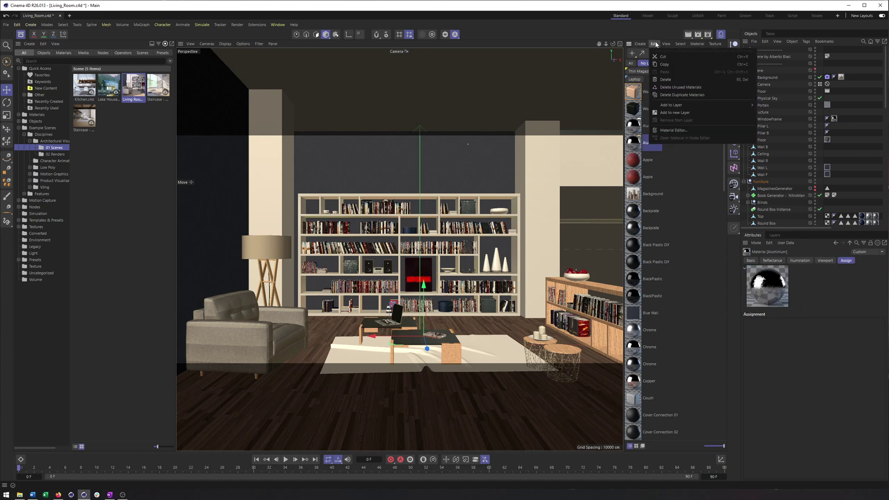
{"action": "left_click", "coordinate": [671, 88]}
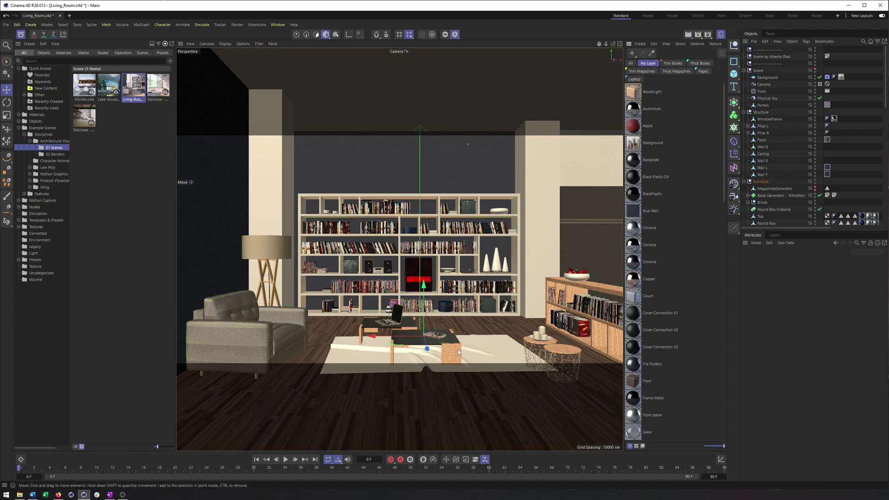
Select the floor lamp's legs, examine them up close through the default camera, and return to the scene camera
{"action": "left_click", "coordinate": [277, 274]}
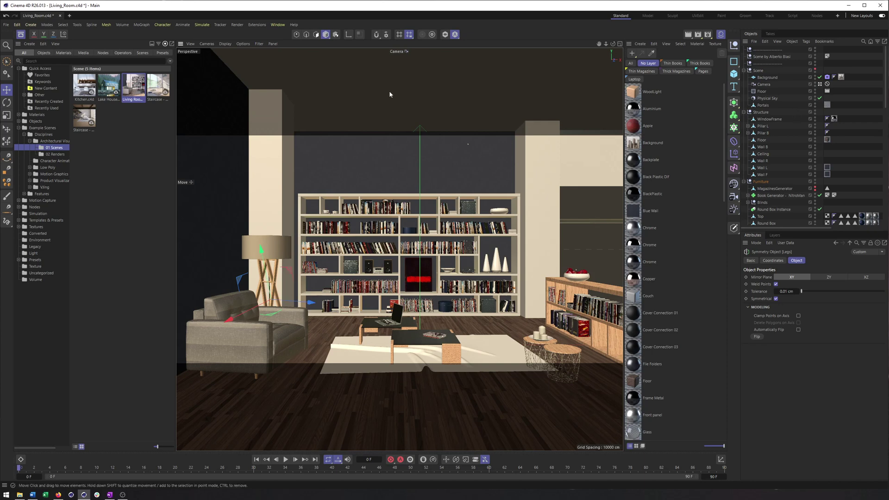
{"action": "left_click", "coordinate": [397, 52]}
{"action": "left_click", "coordinate": [415, 59]}
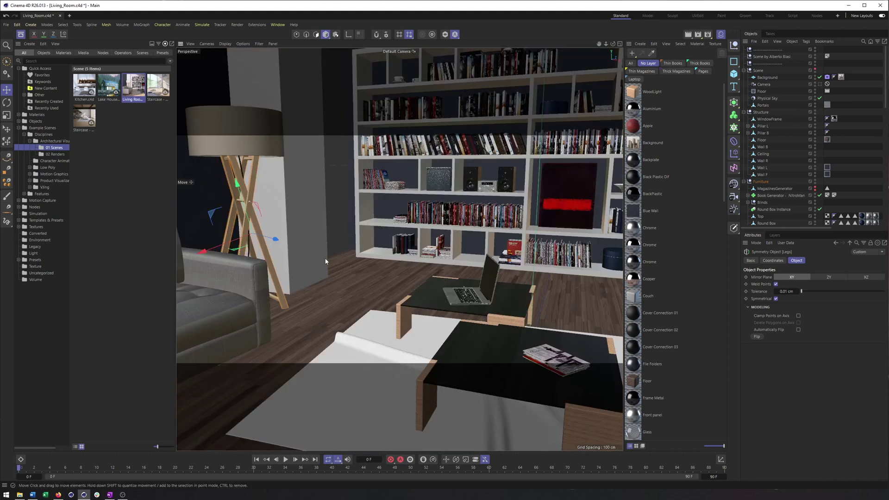
{"action": "key", "text": "o"}
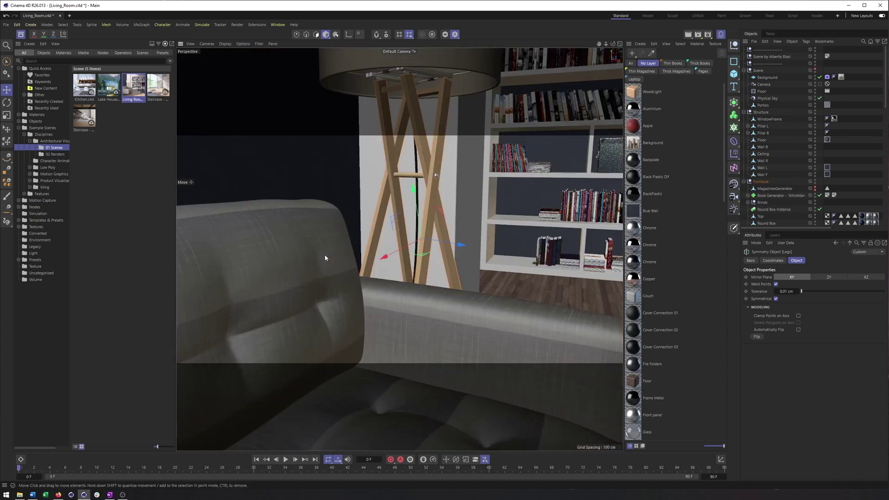
{"action": "left_click", "coordinate": [403, 51]}
{"action": "left_click", "coordinate": [417, 65]}
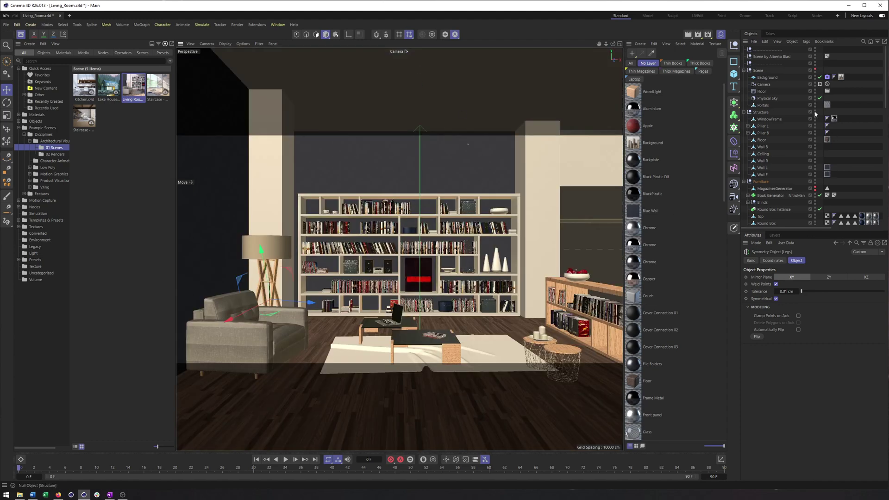
Locate the lamp's Legs object in the object hierarchy
{"action": "scroll", "coordinate": [796, 176], "scroll_direction": "down", "scroll_amount": 10}
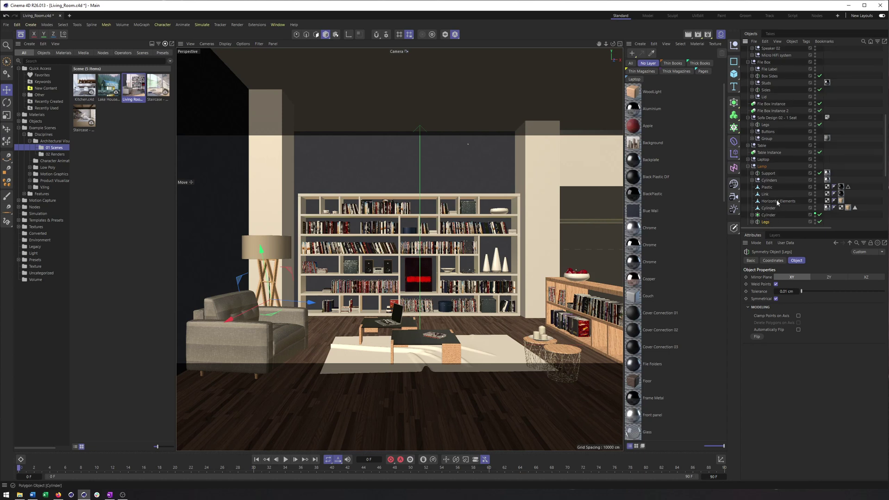
{"action": "scroll", "coordinate": [769, 195], "scroll_direction": "down", "scroll_amount": 2}
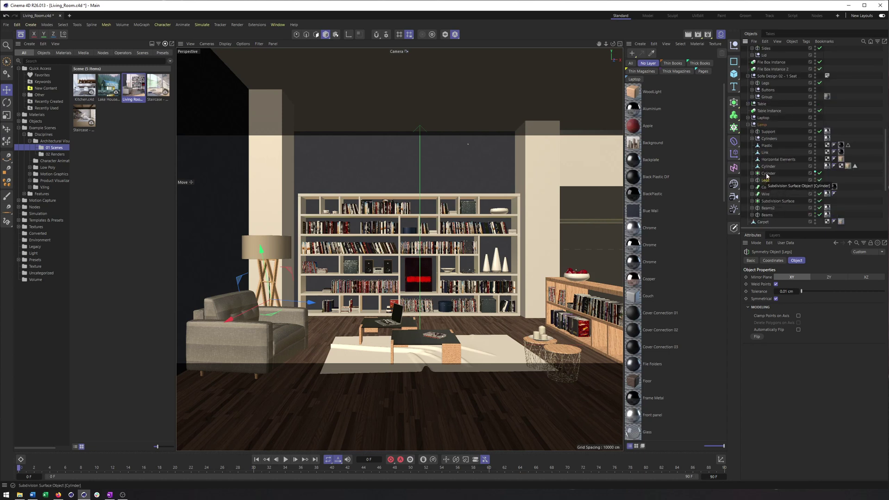
{"action": "left_click", "coordinate": [751, 181]}
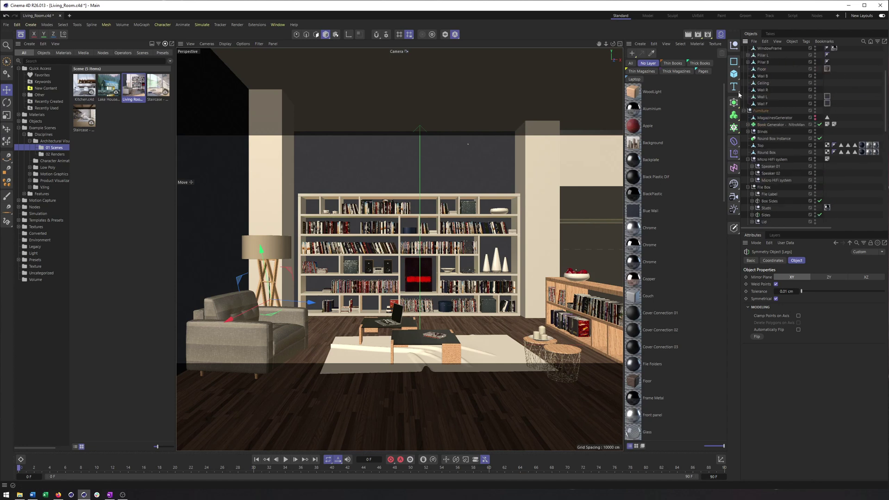
Tidy the object hierarchy by collapsing the Structure, File Box, Micro HiFi system and Lamp groups, keeping Furniture expanded
{"action": "left_click", "coordinate": [745, 115]}
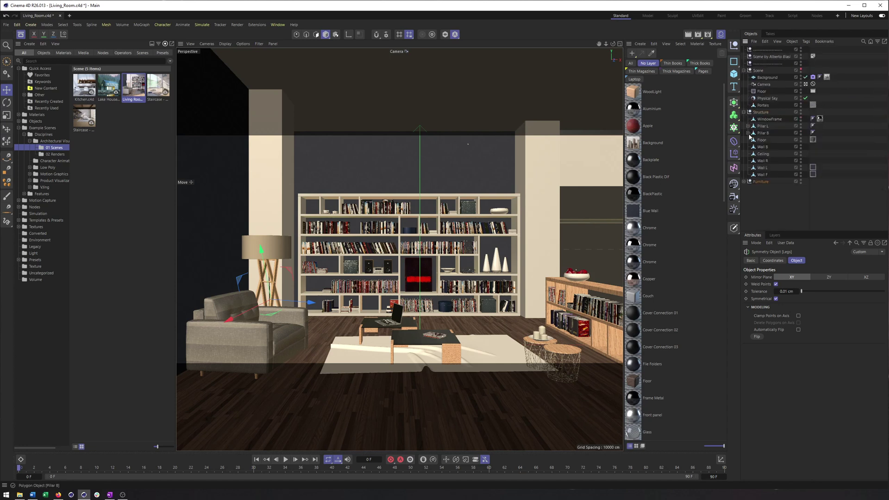
{"action": "left_click", "coordinate": [744, 112]}
{"action": "left_click", "coordinate": [744, 119]}
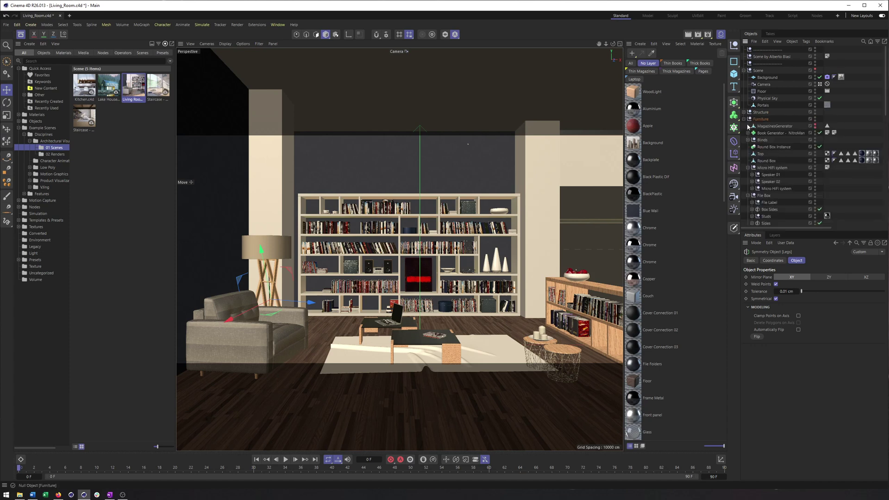
{"action": "left_click", "coordinate": [748, 196]}
{"action": "left_click", "coordinate": [748, 168]}
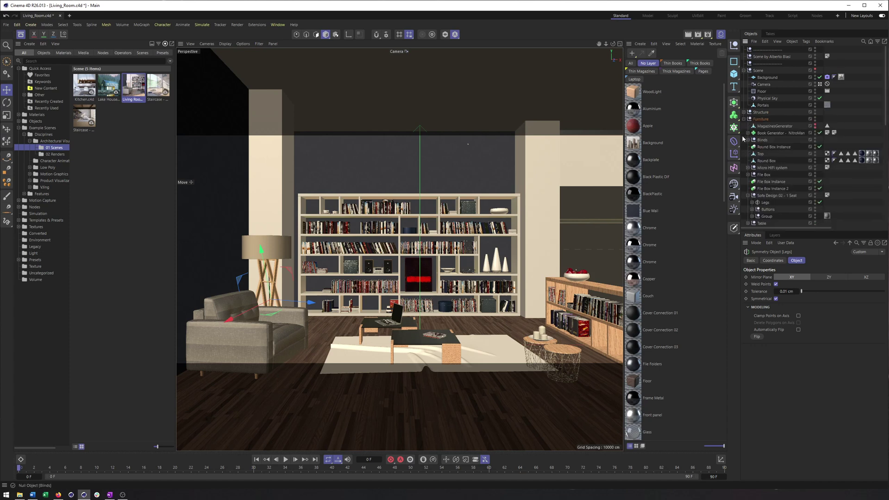
{"action": "scroll", "coordinate": [762, 148], "scroll_direction": "down", "scroll_amount": 2}
{"action": "left_click", "coordinate": [748, 202]}
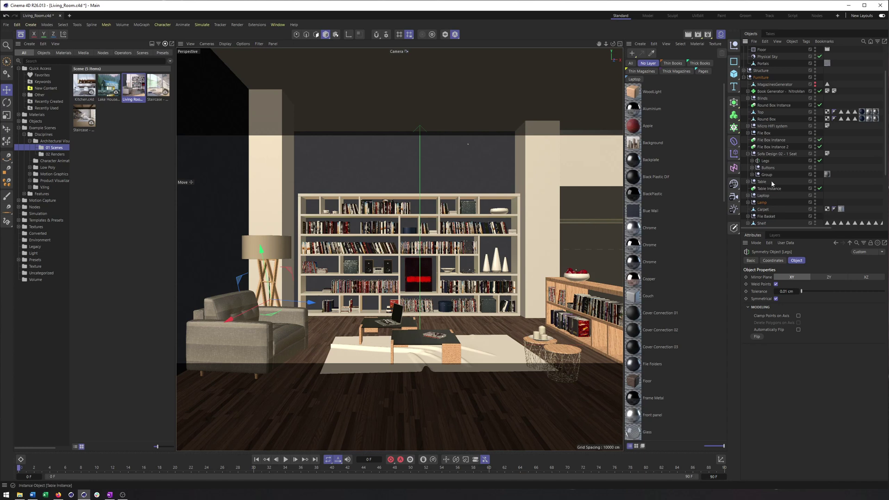
{"action": "scroll", "coordinate": [765, 165], "scroll_direction": "down", "scroll_amount": 4}
{"action": "scroll", "coordinate": [779, 80], "scroll_direction": "up", "scroll_amount": 6}
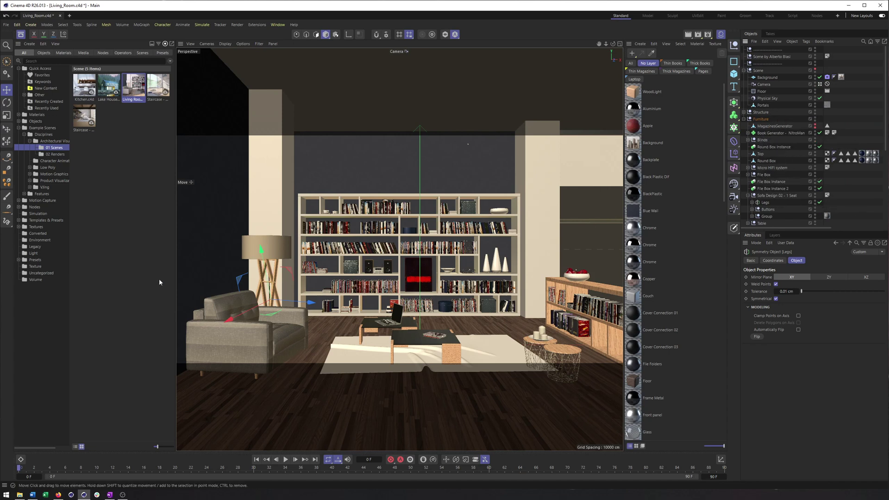
Find the armchair's Group of cushions and arm rests and add a Subdivision Surface as its parent
{"action": "scroll", "coordinate": [757, 218], "scroll_direction": "down", "scroll_amount": 4}
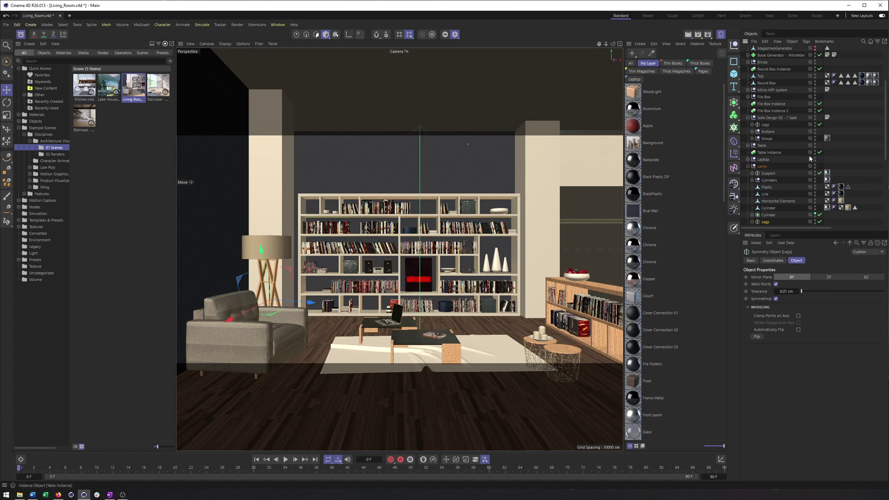
{"action": "left_click", "coordinate": [243, 334]}
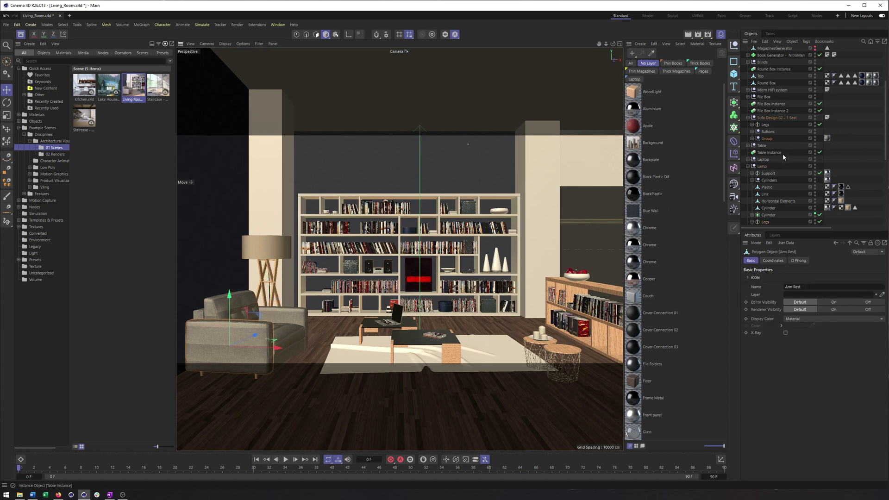
{"action": "left_click", "coordinate": [753, 138]}
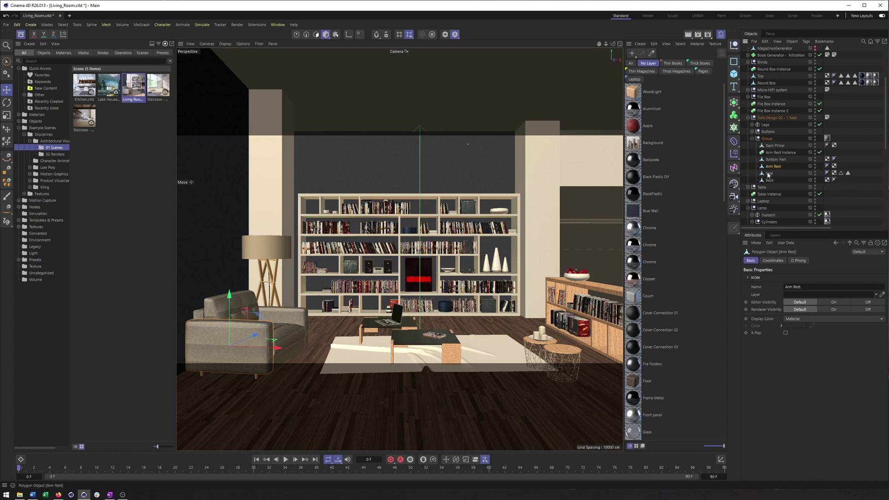
{"action": "left_click", "coordinate": [765, 139]}
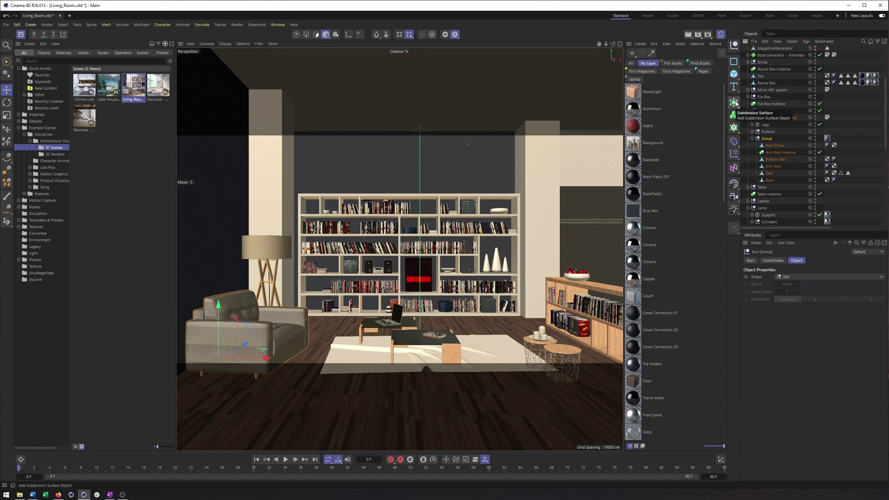
{"action": "left_click", "coordinate": [735, 104], "text": "alt"}
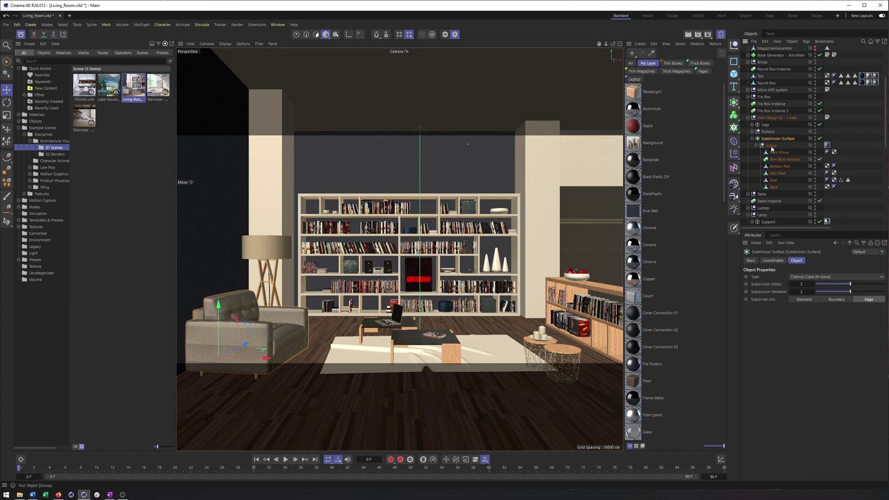
Undo adding the Subdivision Surface above the armchair's Group
{"action": "left_click", "coordinate": [772, 146]}
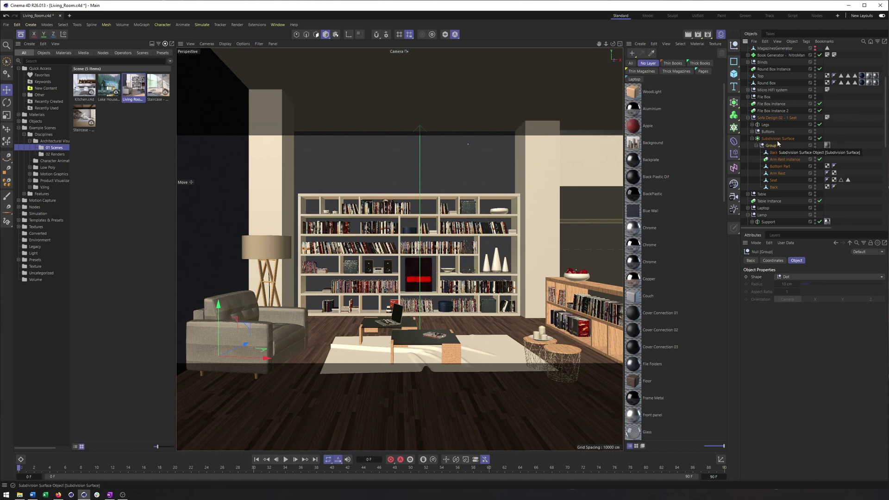
{"action": "key", "text": "ctrl+z"}
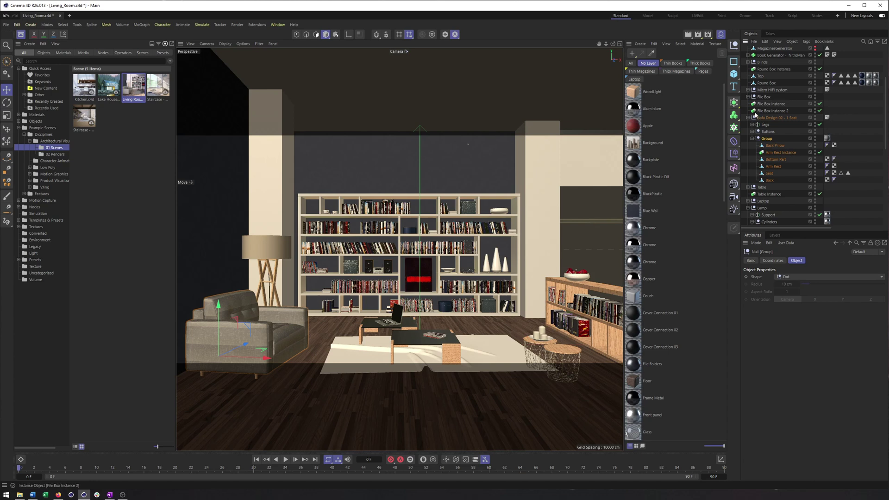
Try a Subdivision Surface as the parent of the armchair's Group and as its child, undoing each attempt
{"action": "left_click", "coordinate": [734, 103], "text": "alt"}
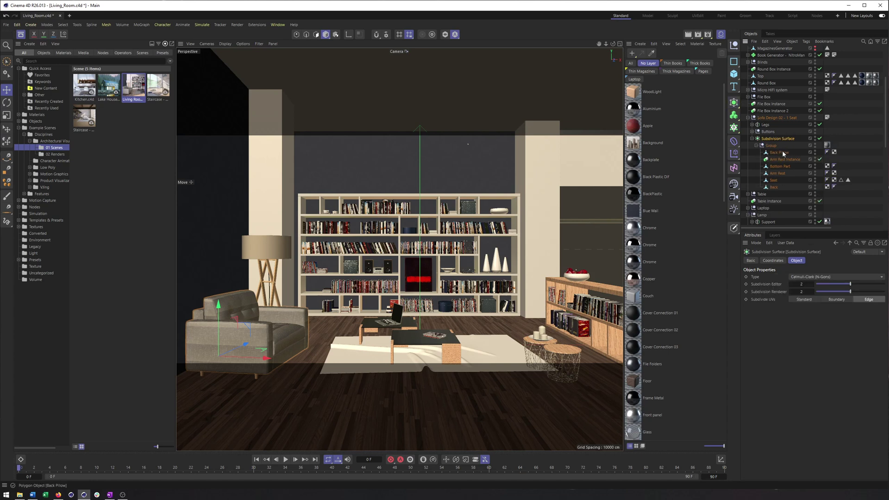
{"action": "key", "text": "ctrl+z"}
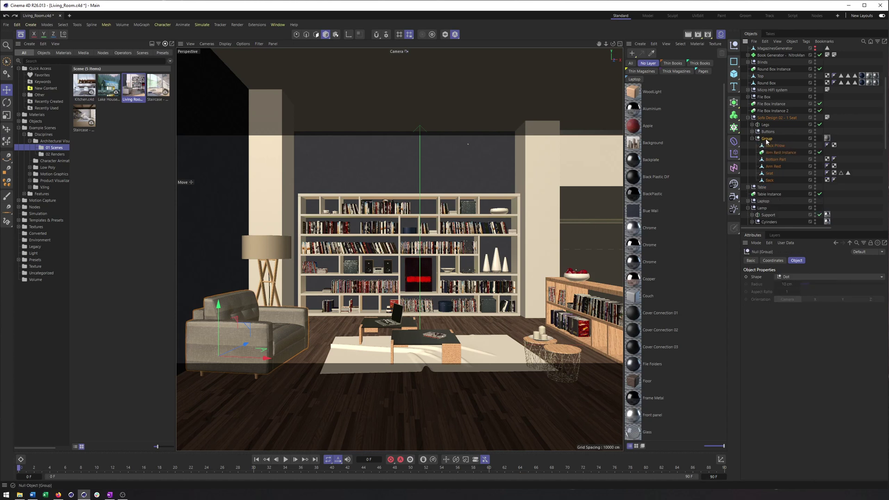
{"action": "left_click", "coordinate": [734, 103]}
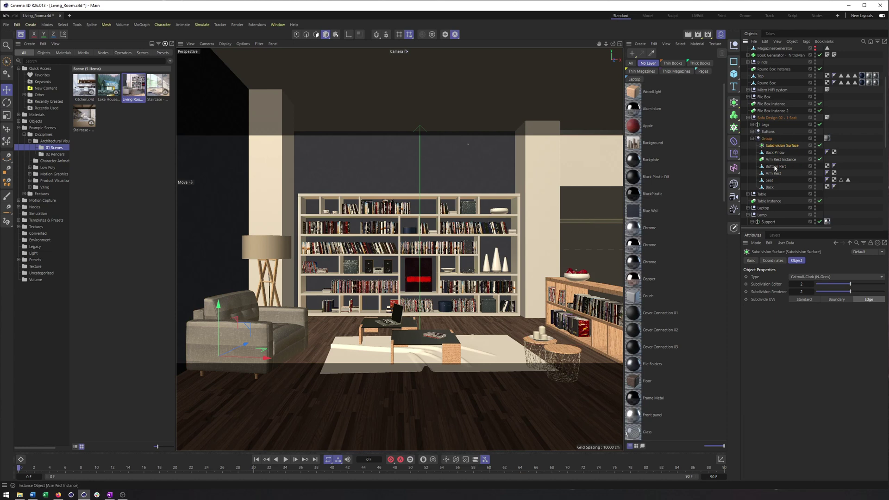
{"action": "key", "text": "ctrl+z"}
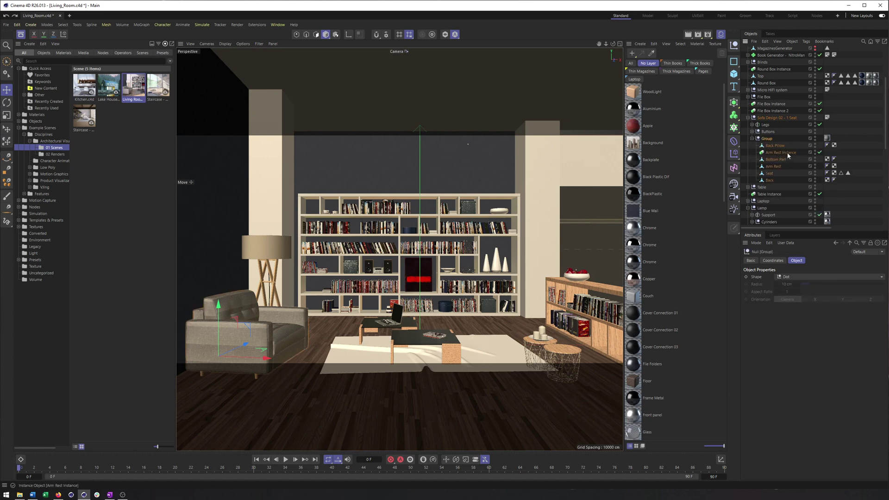
Add a Bend deformer as a child of the Top object in the Furniture group
{"action": "scroll", "coordinate": [783, 148], "scroll_direction": "up", "scroll_amount": 4}
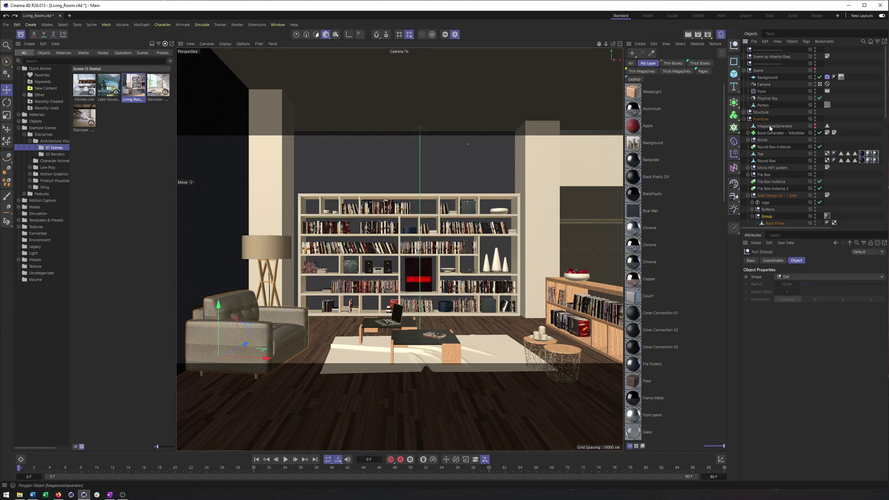
{"action": "left_click", "coordinate": [761, 154]}
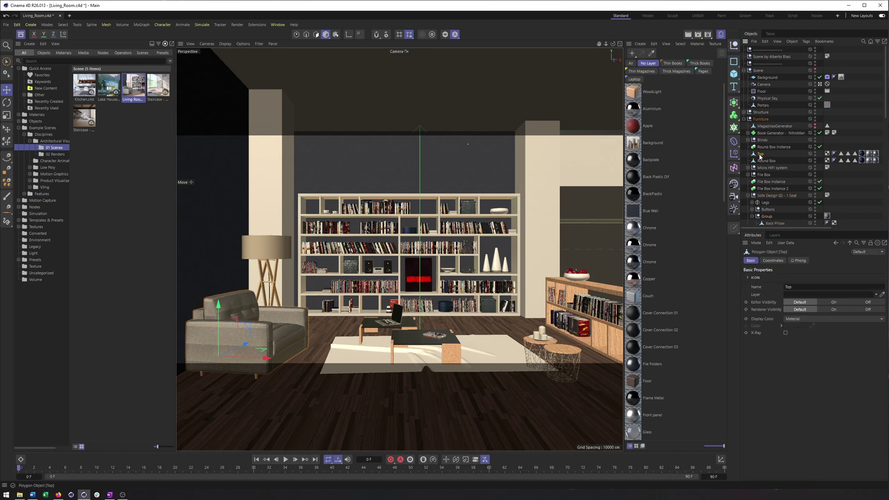
{"action": "left_click", "coordinate": [734, 144]}
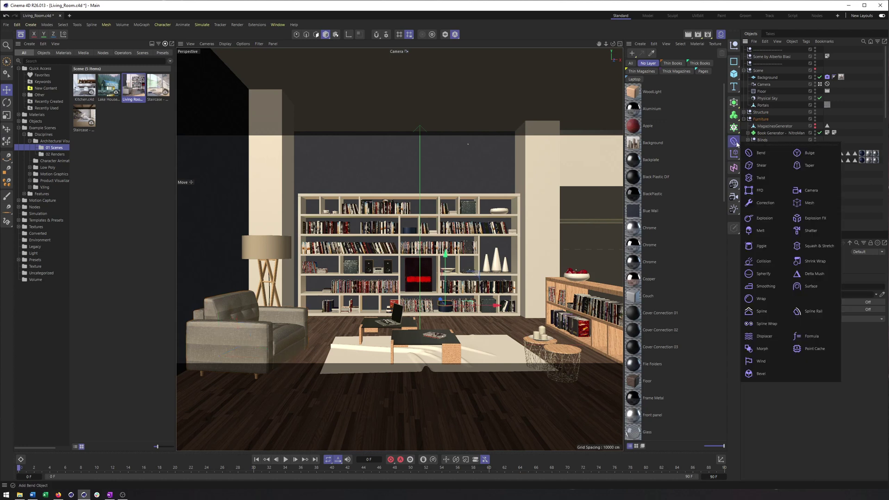
{"action": "left_click", "coordinate": [759, 152]}
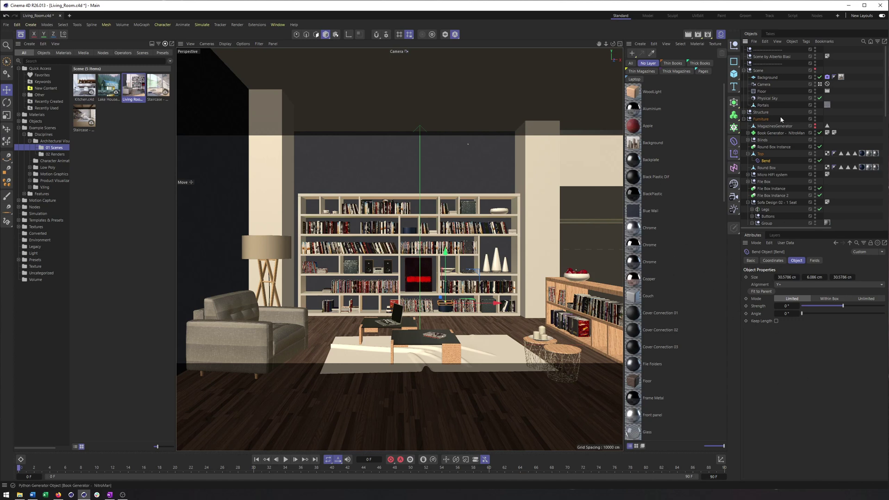
{"action": "mouse_move", "coordinate": [885, 52]}
{"action": "left_mouse_down"}
{"action": "mouse_move", "coordinate": [886, 74]}
{"action": "mouse_move", "coordinate": [886, 52]}
{"action": "left_mouse_up"}
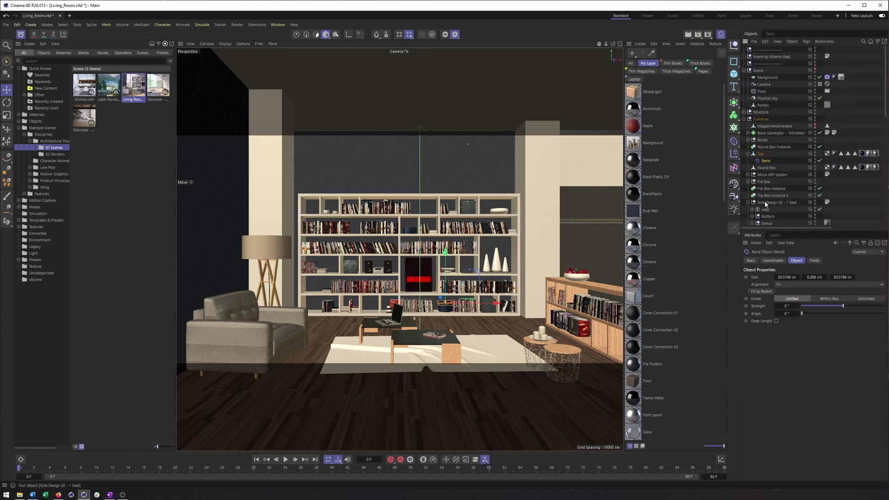